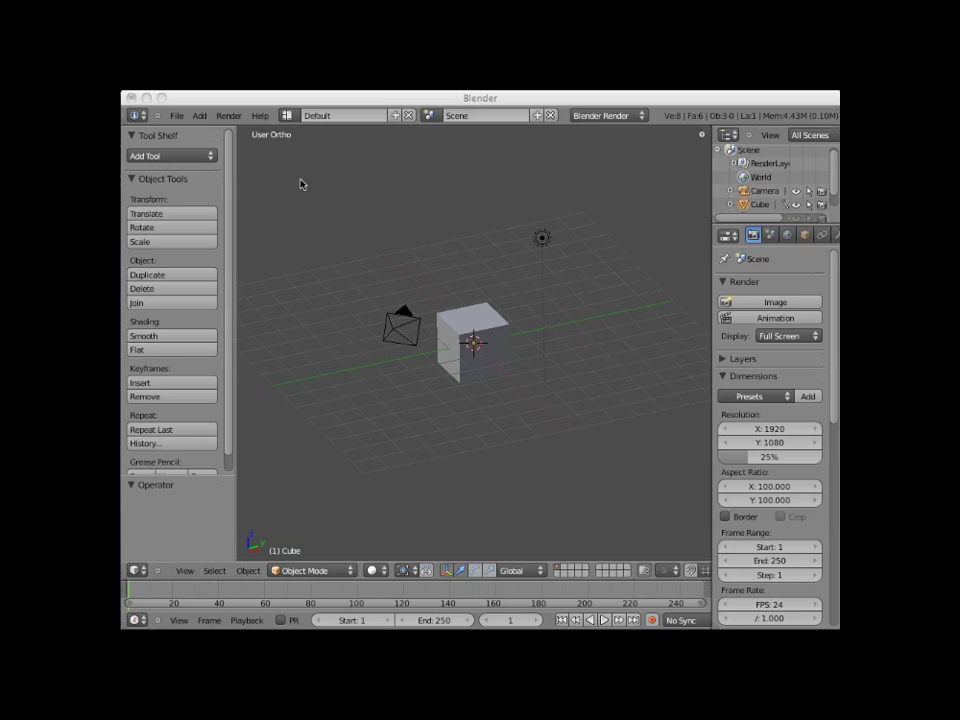
Focus the Blender window and open its File menu.
{"action": "left_click", "coordinate": [178, 118]}
{"action": "left_click", "coordinate": [177, 116]}
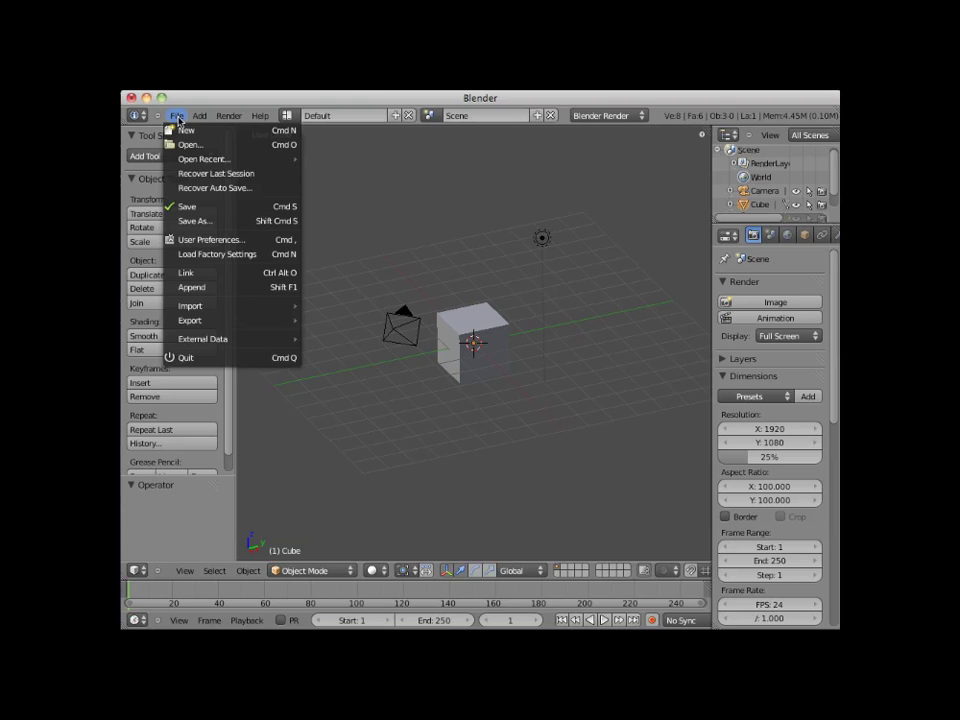
In User Preferences, set Interface Mini Axis Size to 25 and save as default.
{"action": "left_click", "coordinate": [206, 241]}
{"action": "left_click_drag", "start_coordinate": [313, 336], "coordinate": [377, 155]}
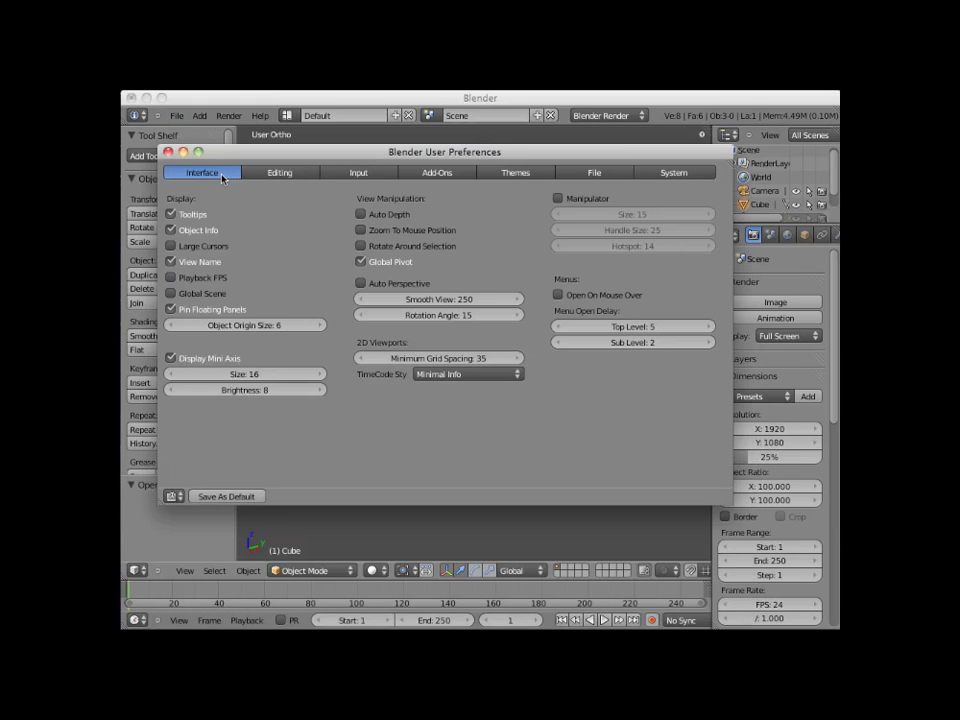
{"action": "left_click", "coordinate": [255, 378]}
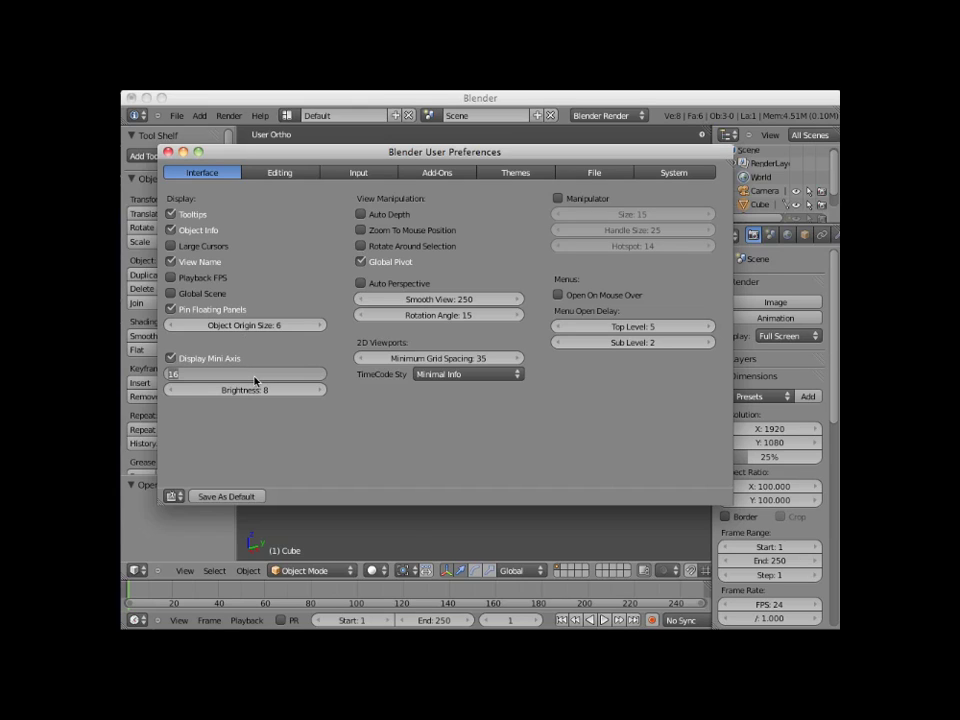
{"action": "type", "text": "25"}
{"action": "key", "text": "Return"}
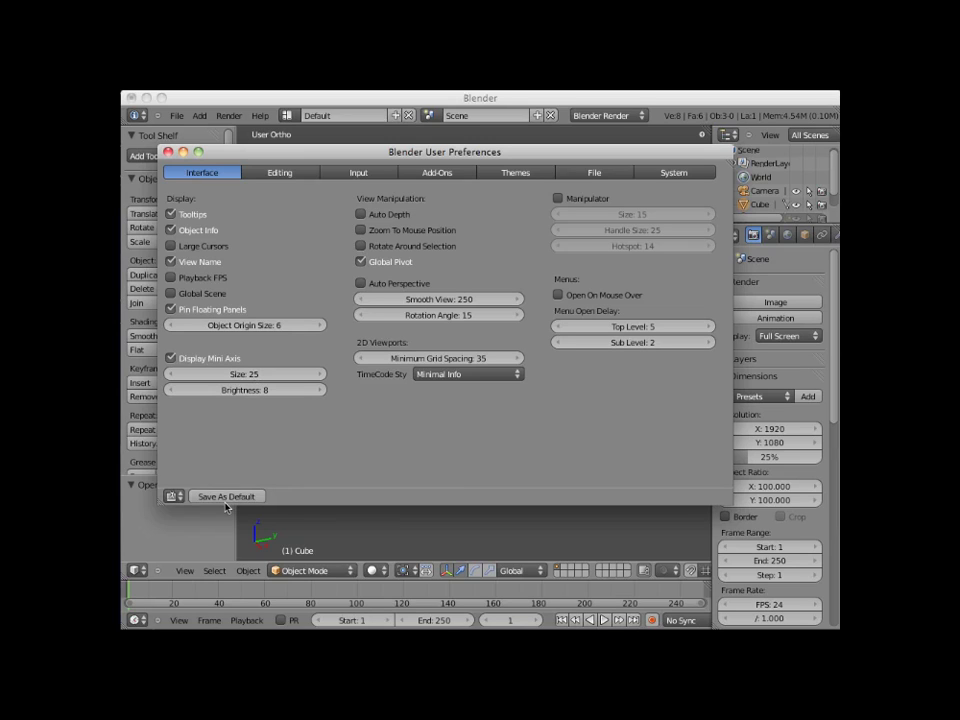
{"action": "left_click", "coordinate": [226, 498]}
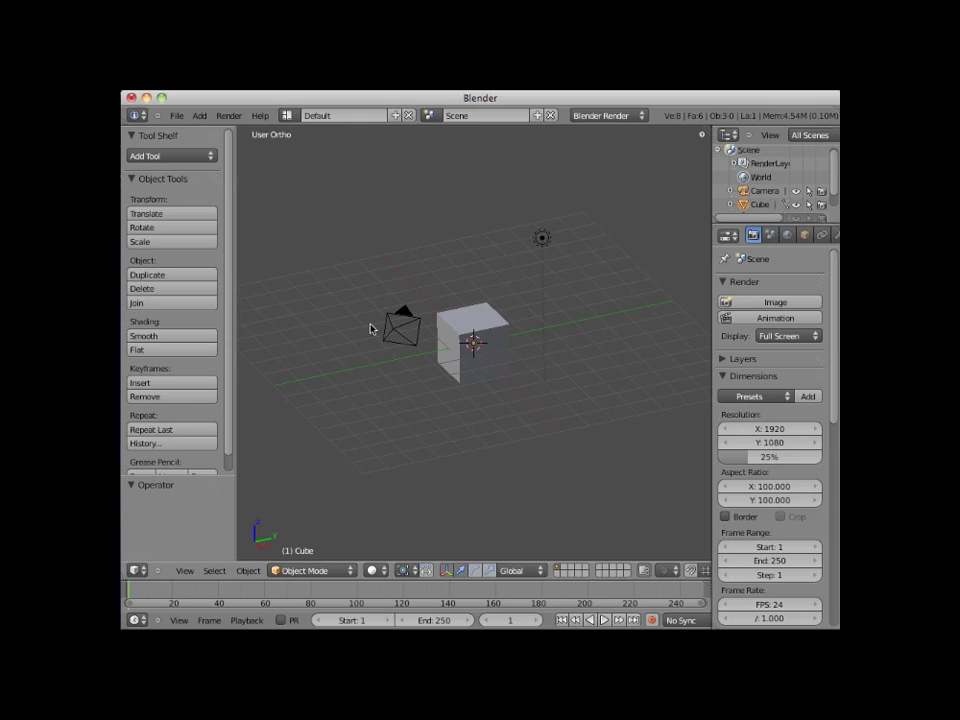
Show Front view, open the Properties panel, hide the Tool Shelf, maximize the viewport, and zoom in.
{"action": "key", "text": "KP_1"}
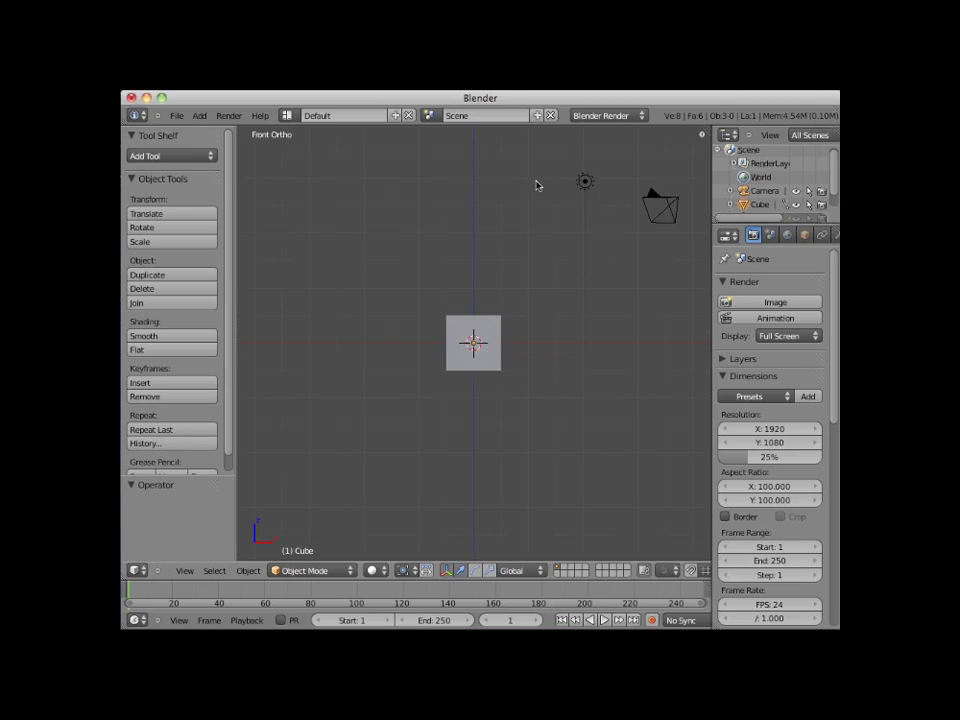
{"action": "left_click", "coordinate": [700, 134]}
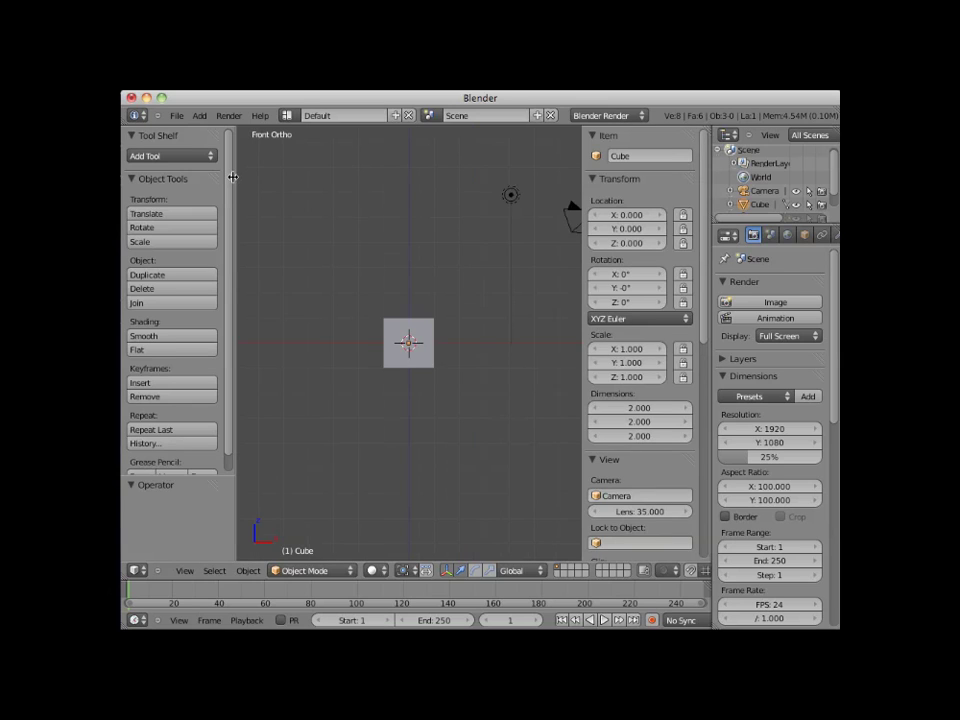
{"action": "left_click_drag", "start_coordinate": [232, 177], "coordinate": [122, 178]}
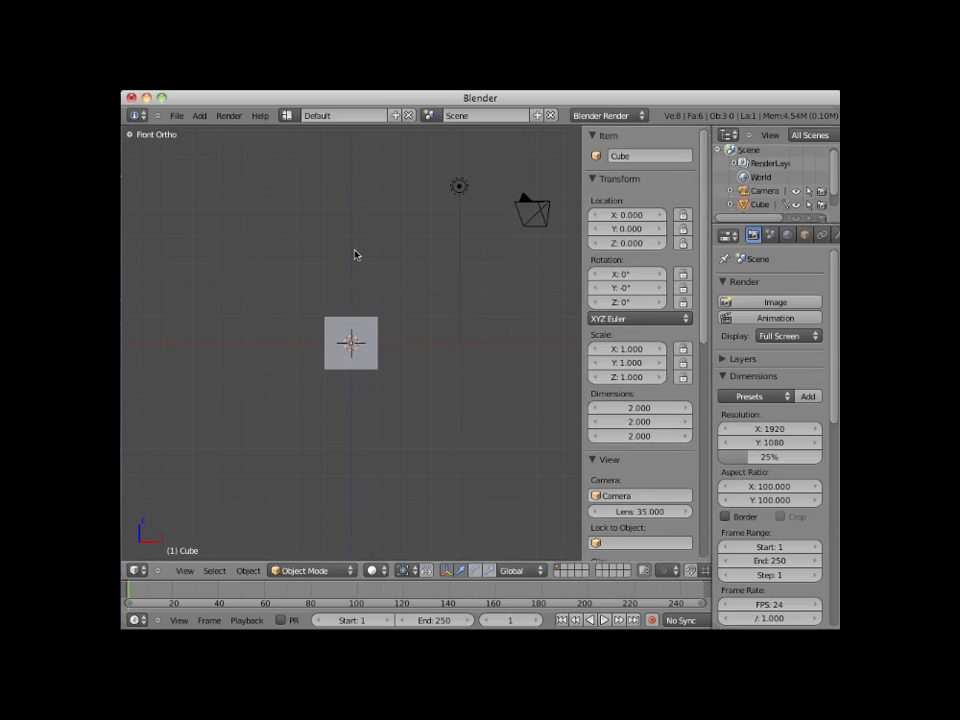
{"action": "key", "text": "ctrl+Up"}
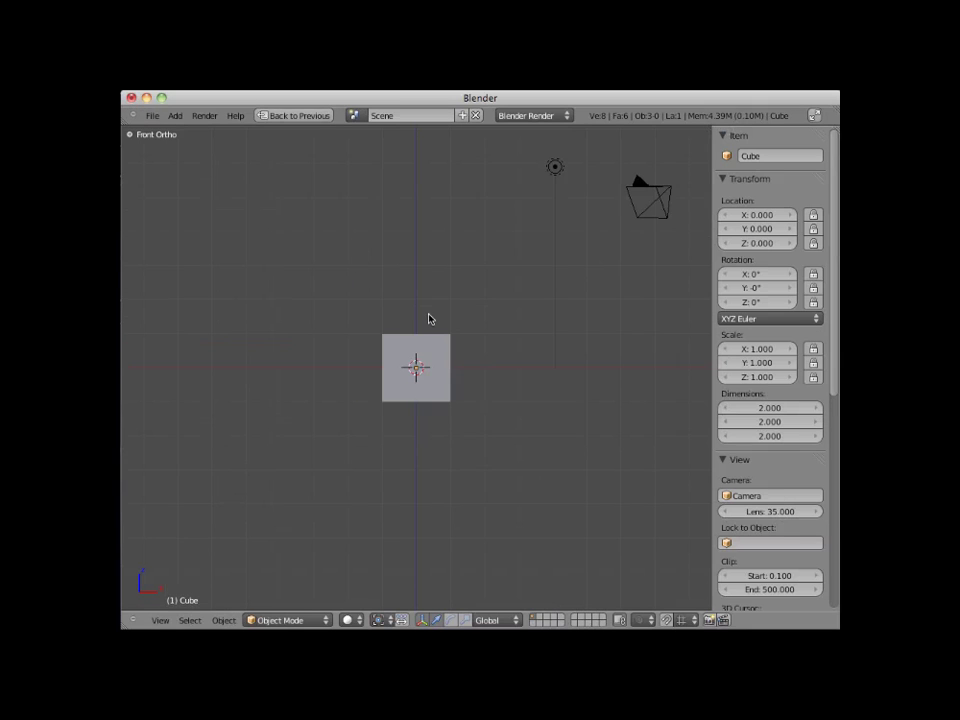
{"action": "scroll", "coordinate": [428, 318], "scroll_direction": "up", "scroll_amount": 3}
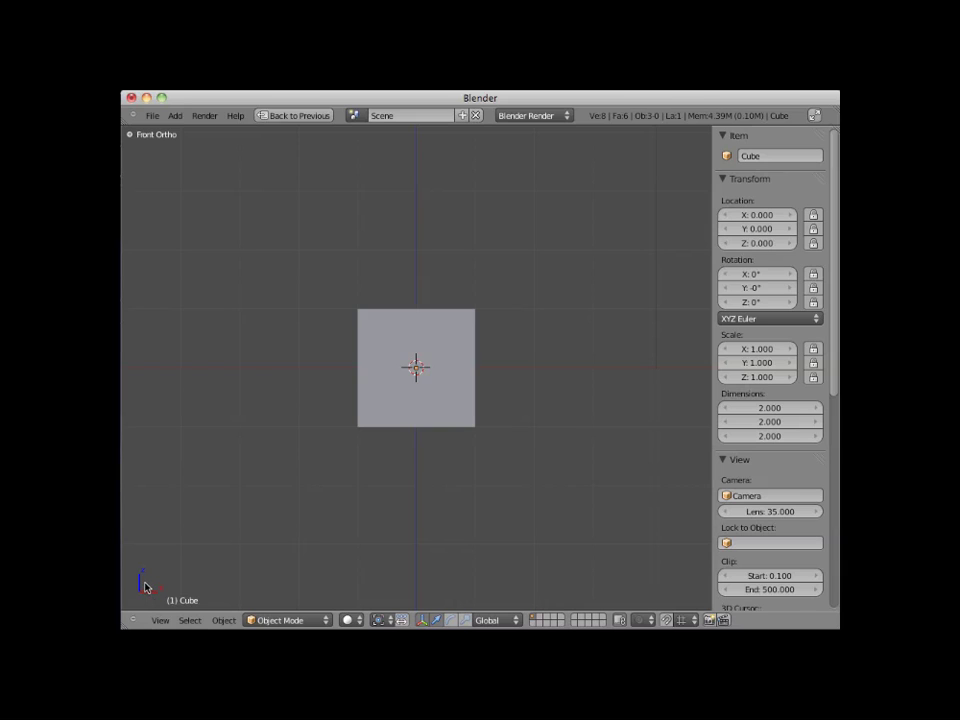
Select the cube and shift it along X with the red arrow to about 0.135.
{"action": "right_click", "coordinate": [389, 348]}
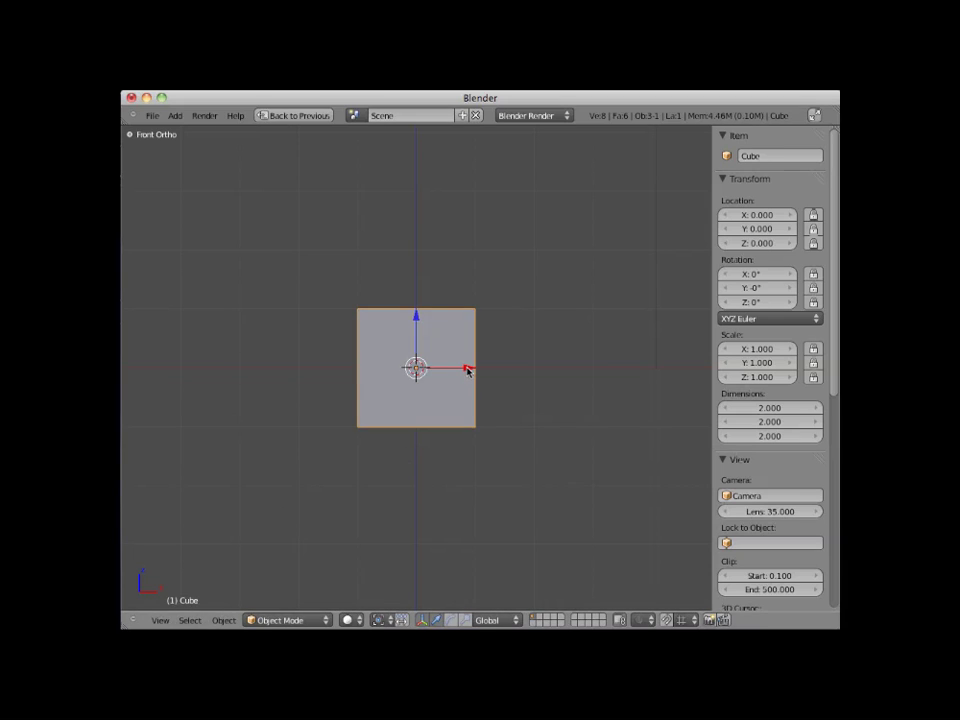
{"action": "left_click_drag", "start_coordinate": [467, 370], "coordinate": [600, 388]}
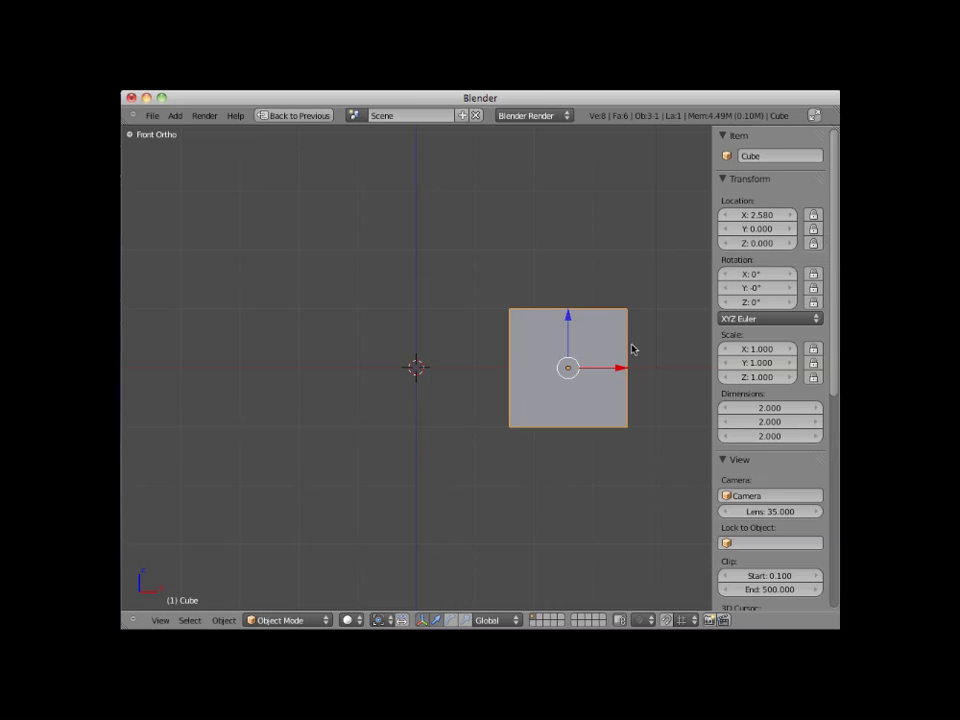
{"action": "left_click_drag", "start_coordinate": [621, 369], "coordinate": [484, 402]}
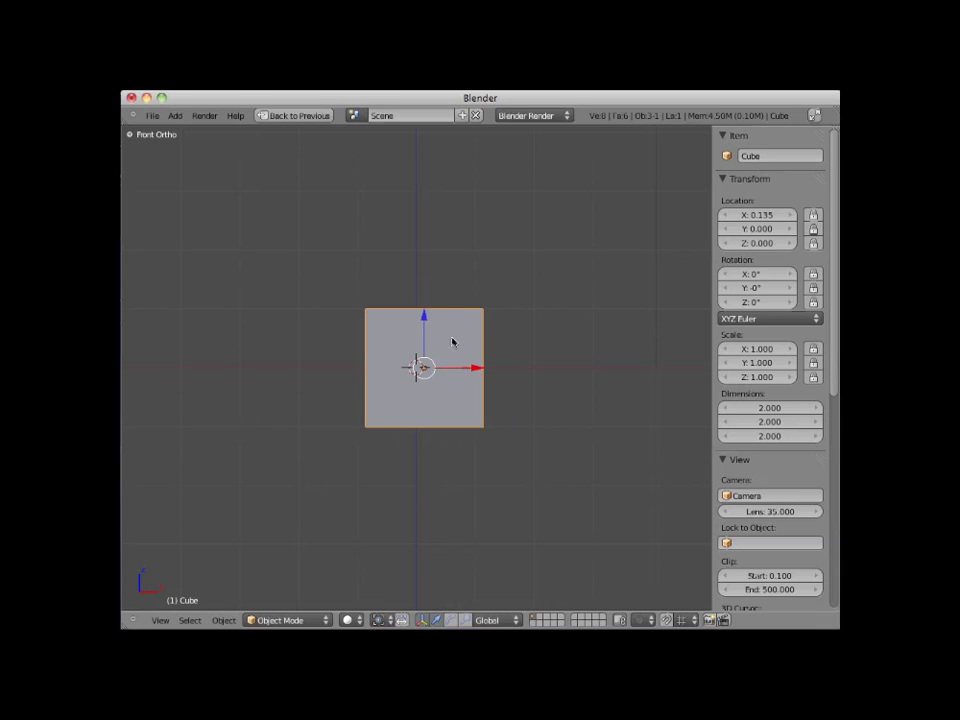
Raise the cube along Z with the blue arrow to about 0.012.
{"action": "mouse_move", "coordinate": [424, 318]}
{"action": "left_mouse_down"}
{"action": "mouse_move", "coordinate": [421, 248]}
{"action": "mouse_move", "coordinate": [419, 430]}
{"action": "mouse_move", "coordinate": [419, 213]}
{"action": "mouse_move", "coordinate": [416, 369]}
{"action": "mouse_move", "coordinate": [422, 327]}
{"action": "left_mouse_up"}
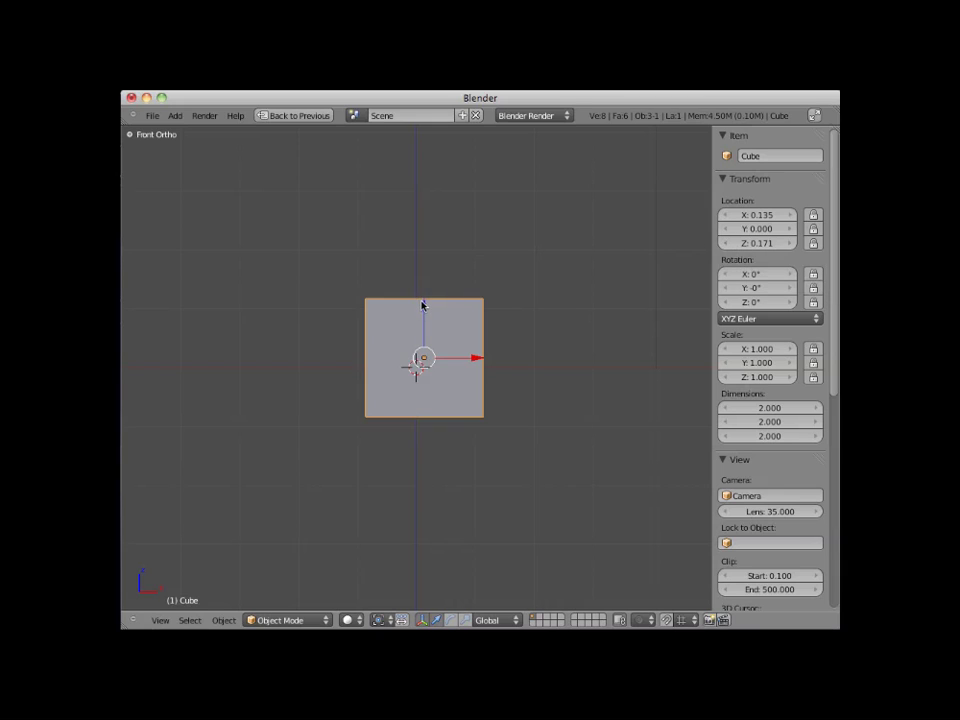
{"action": "mouse_move", "coordinate": [422, 305]}
{"action": "left_mouse_down"}
{"action": "mouse_move", "coordinate": [423, 240]}
{"action": "mouse_move", "coordinate": [423, 317]}
{"action": "left_mouse_up"}
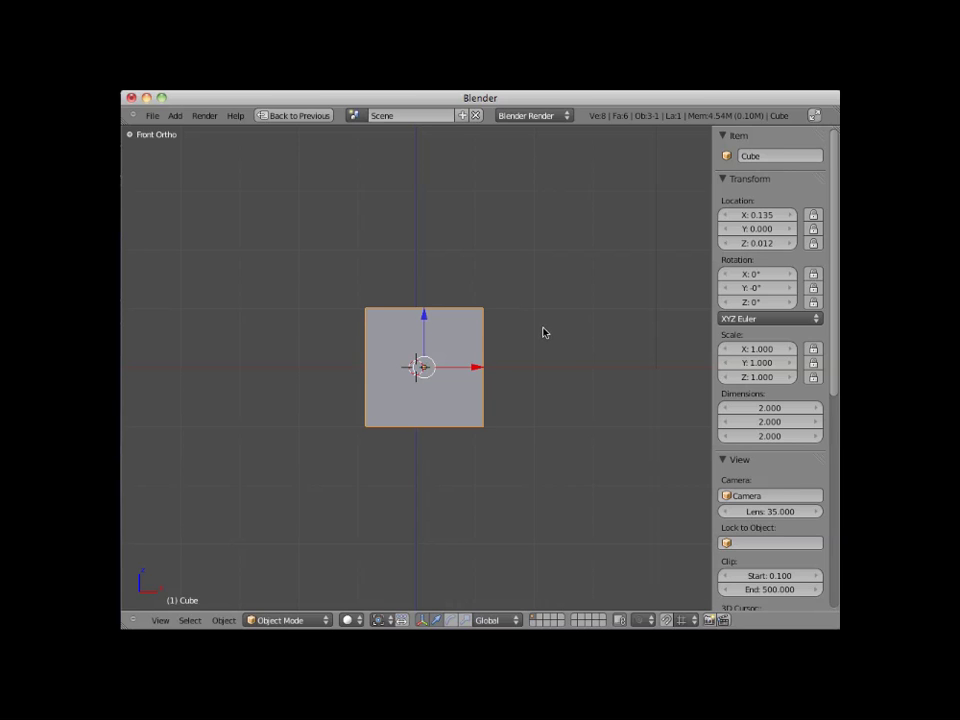
{"action": "middle_click_drag", "start_coordinate": [543, 332], "coordinate": [495, 365]}
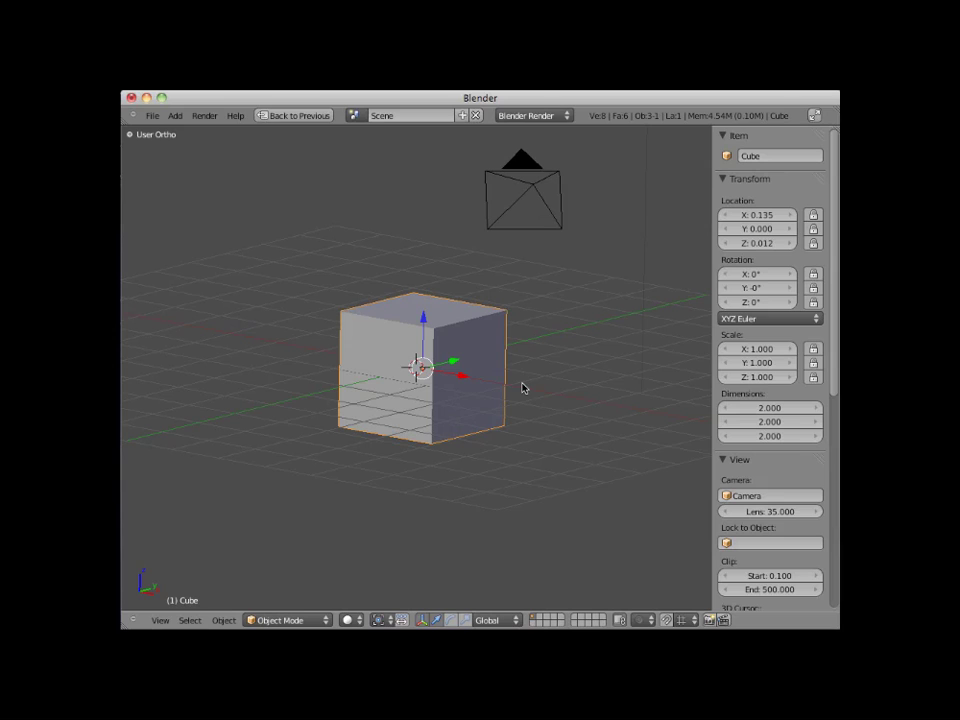
In Right view, move the cube along Y with the green arrow to -0.204.
{"action": "key", "text": "KP_3"}
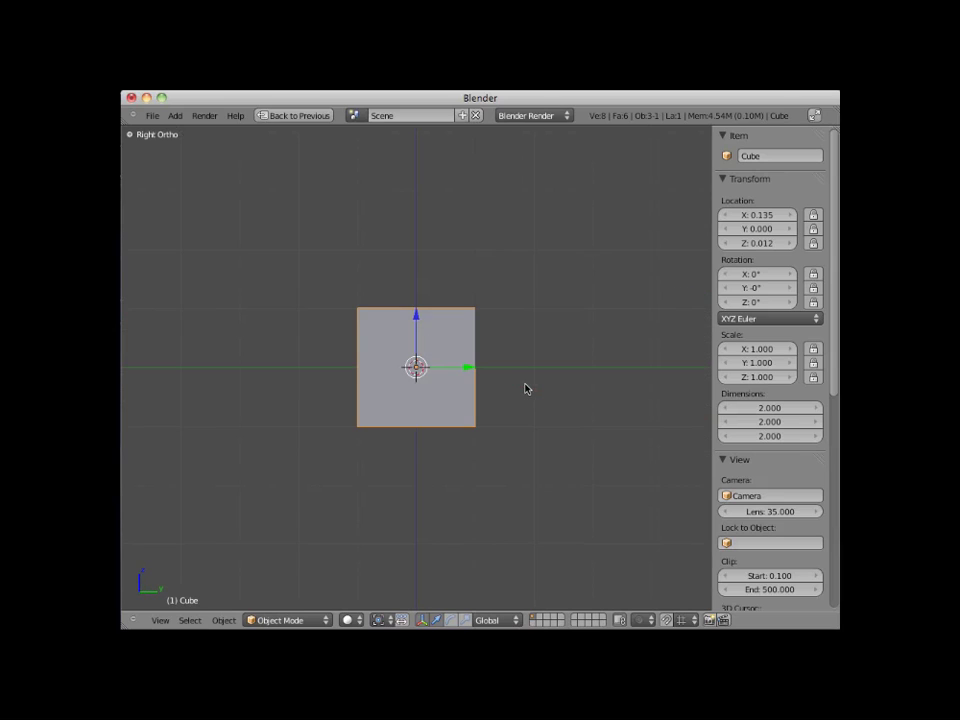
{"action": "scroll", "coordinate": [526, 388], "scroll_direction": "up", "scroll_amount": 1}
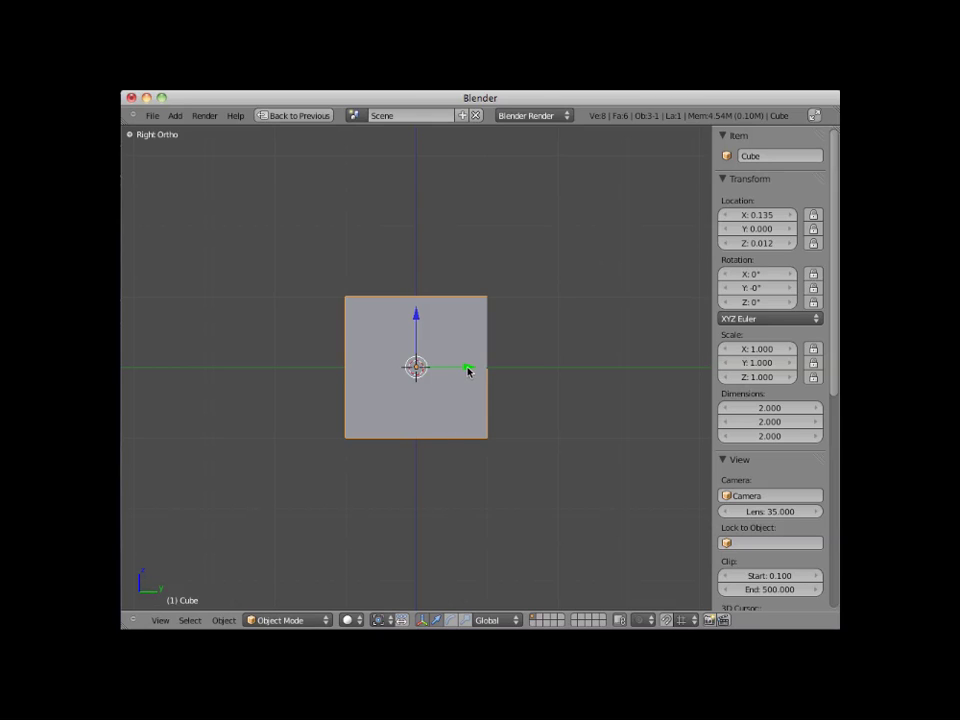
{"action": "left_click_drag", "start_coordinate": [468, 370], "coordinate": [616, 393]}
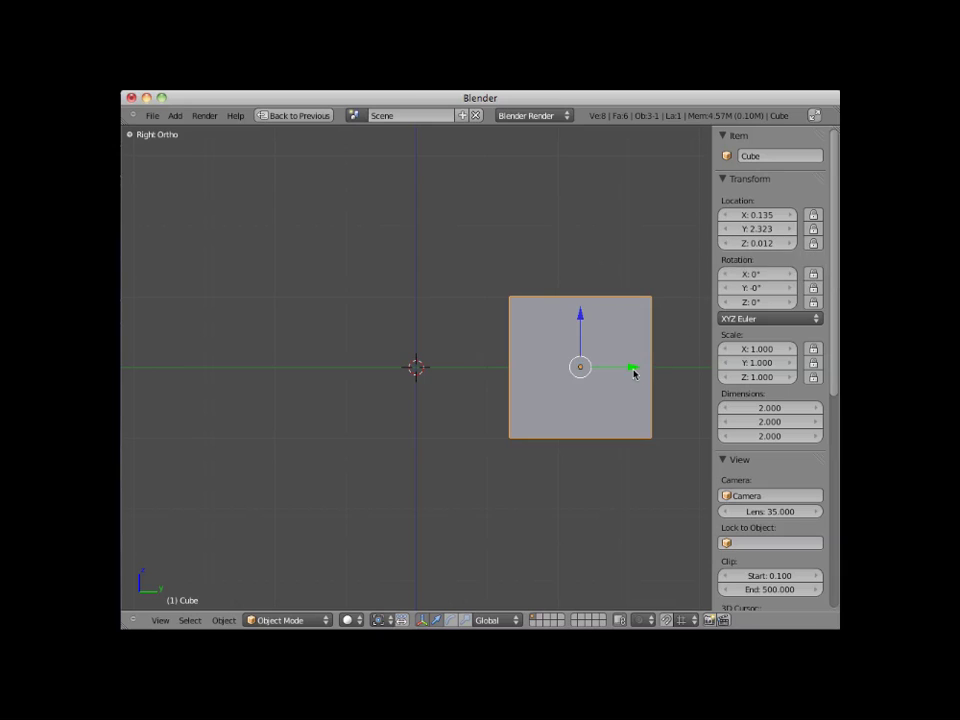
{"action": "left_click_drag", "start_coordinate": [632, 370], "coordinate": [450, 393]}
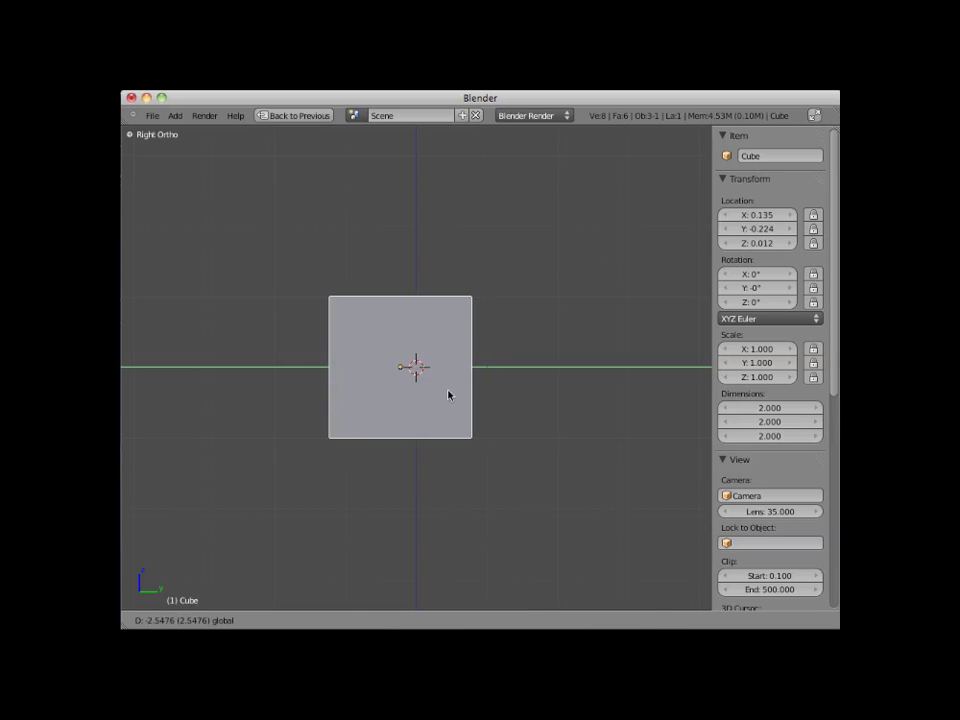
{"action": "left_click", "coordinate": [447, 392]}
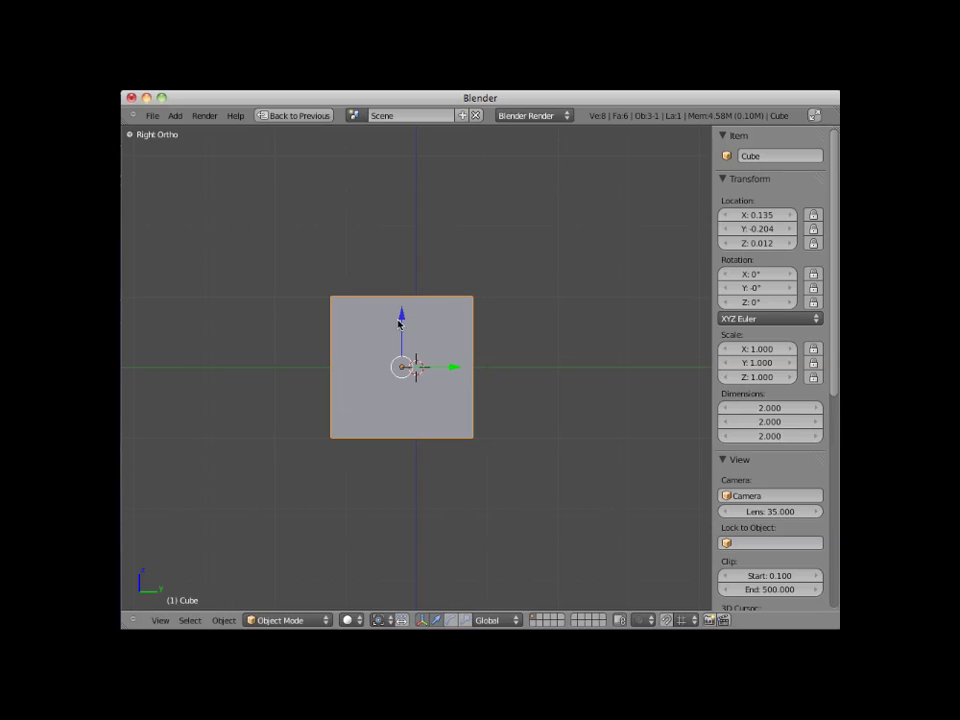
Adjust the cube's height along Z with the blue arrow to 0.022.
{"action": "mouse_move", "coordinate": [401, 319]}
{"action": "left_mouse_down"}
{"action": "mouse_move", "coordinate": [403, 221]}
{"action": "mouse_move", "coordinate": [386, 403]}
{"action": "mouse_move", "coordinate": [407, 214]}
{"action": "mouse_move", "coordinate": [395, 381]}
{"action": "mouse_move", "coordinate": [399, 334]}
{"action": "left_mouse_up"}
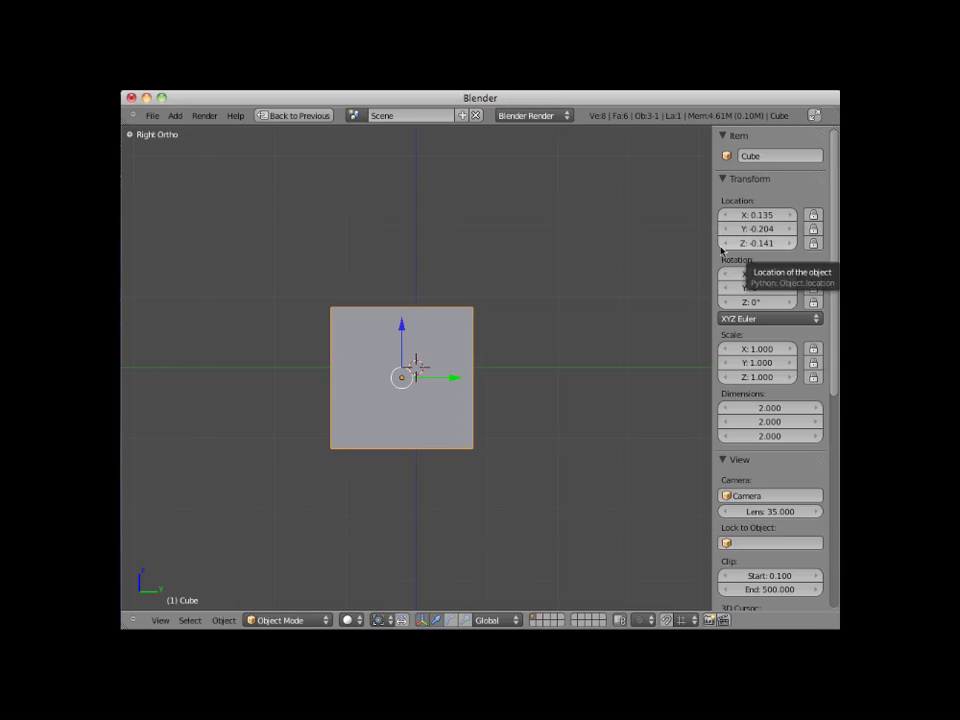
{"action": "mouse_move", "coordinate": [400, 328]}
{"action": "left_mouse_down"}
{"action": "mouse_move", "coordinate": [411, 244]}
{"action": "mouse_move", "coordinate": [386, 386]}
{"action": "mouse_move", "coordinate": [395, 319]}
{"action": "left_mouse_up"}
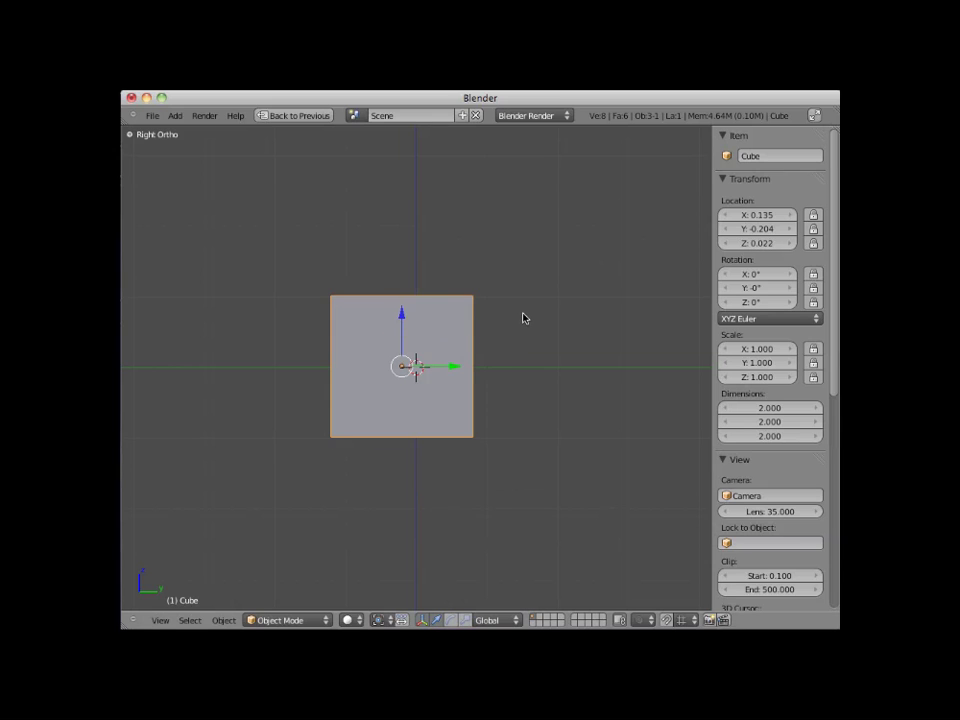
{"action": "middle_click_drag", "start_coordinate": [522, 318], "coordinate": [474, 364]}
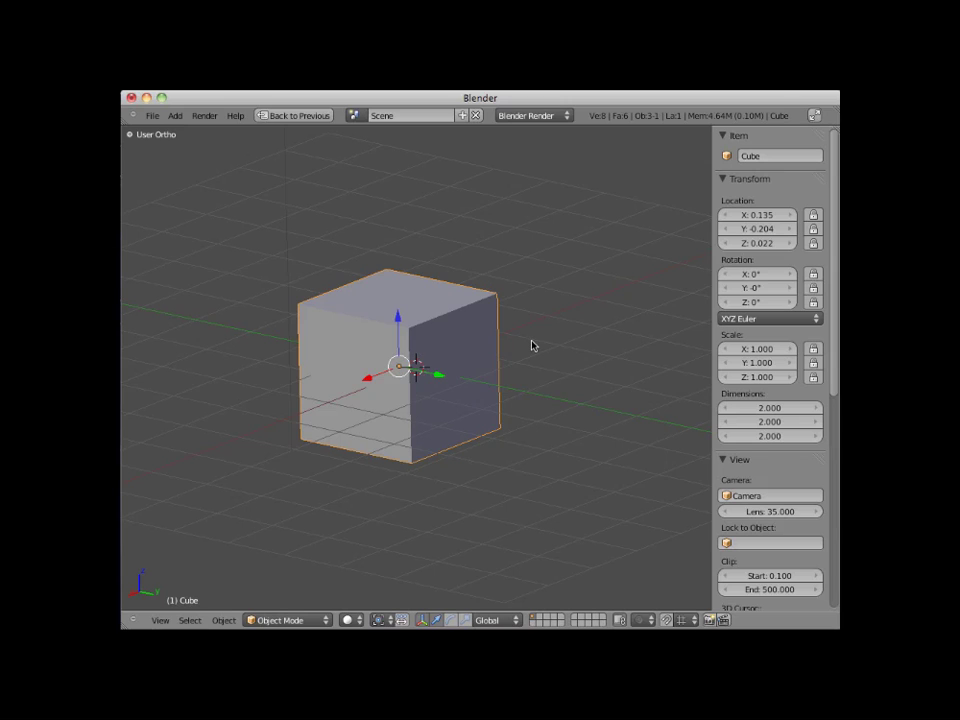
In Top view, move the cube along Y with the green arrow to 0.031.
{"action": "key", "text": "KP_7"}
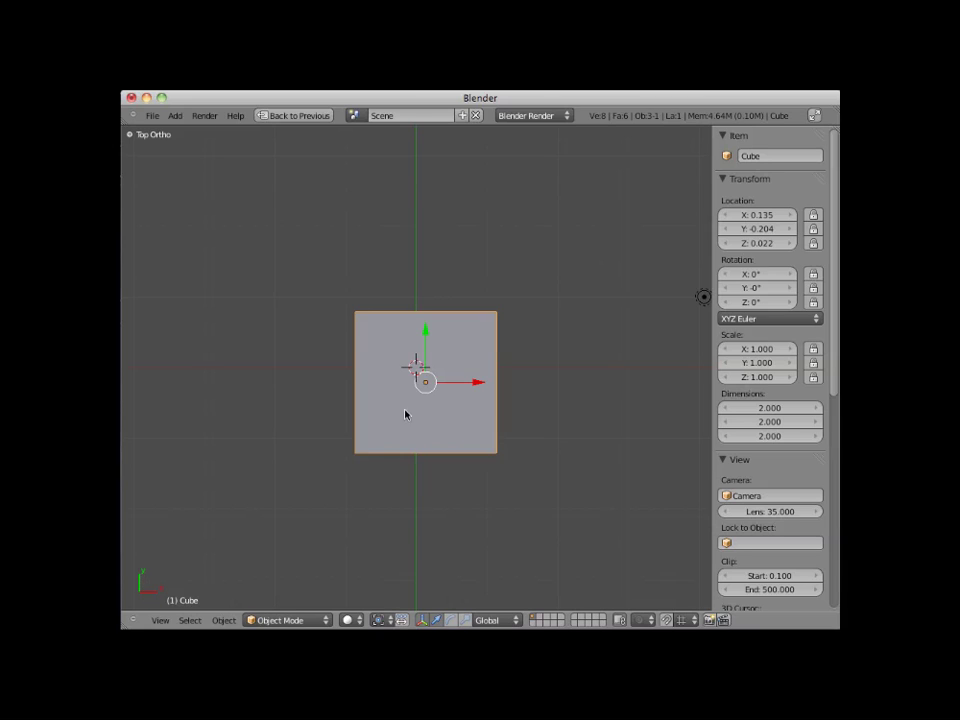
{"action": "left_click_drag", "start_coordinate": [424, 331], "coordinate": [435, 270]}
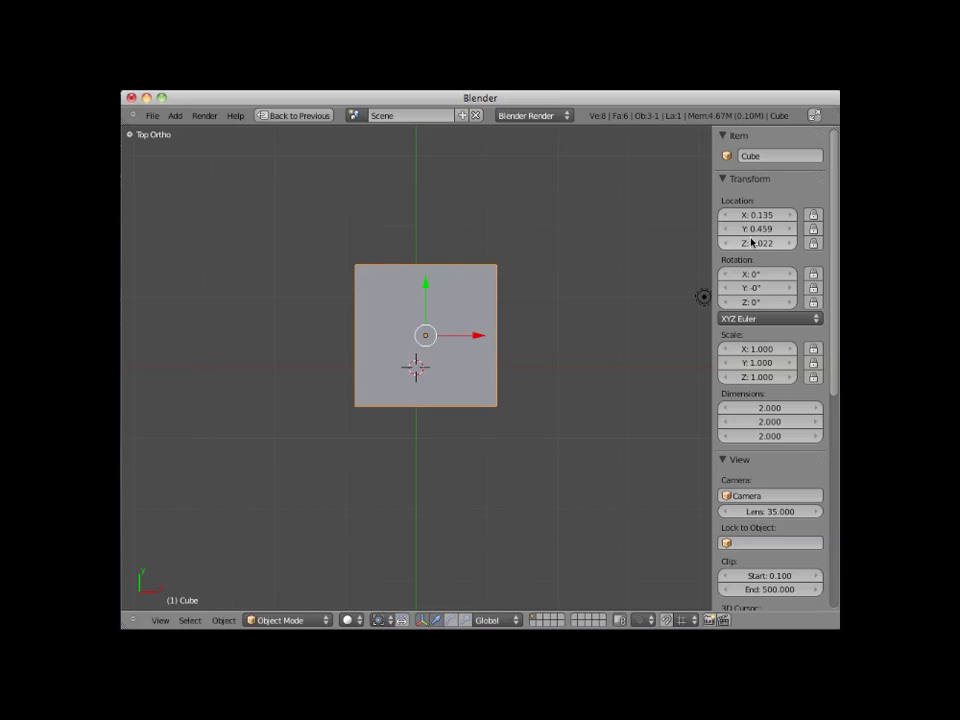
{"action": "left_click_drag", "start_coordinate": [425, 290], "coordinate": [424, 324]}
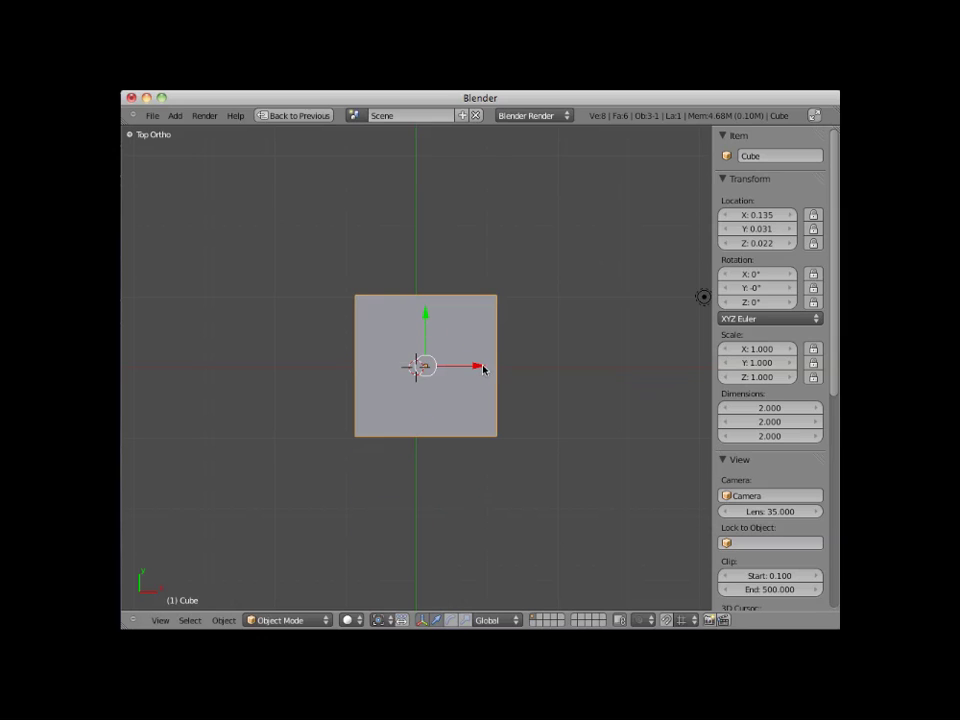
Move the cube along X with the red arrow to 0.399.
{"action": "left_click_drag", "start_coordinate": [479, 369], "coordinate": [512, 399]}
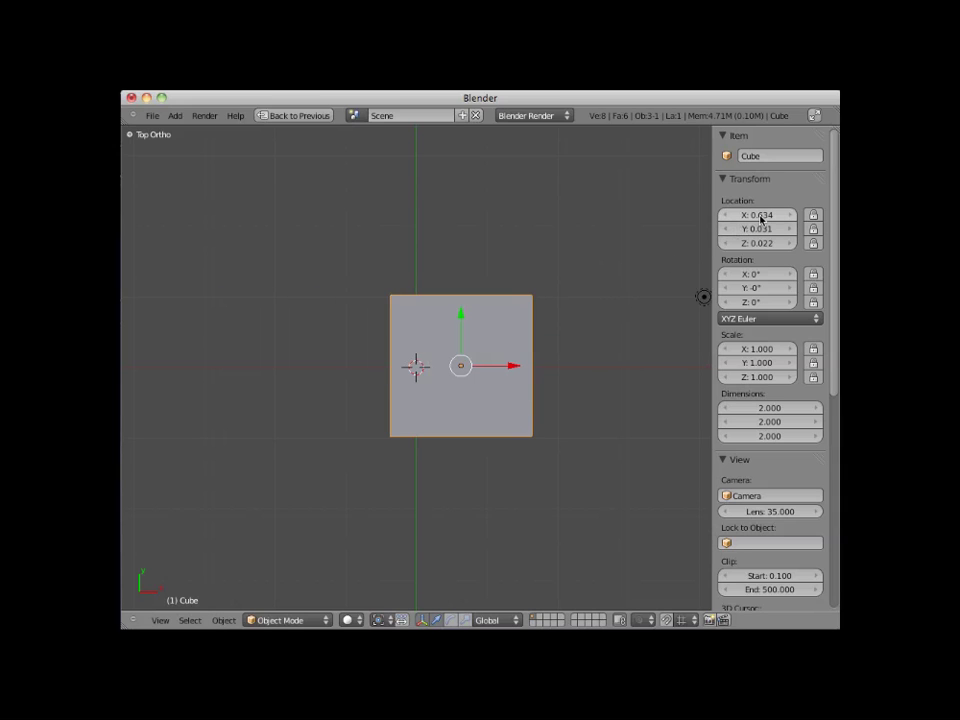
{"action": "mouse_move", "coordinate": [512, 369]}
{"action": "left_mouse_down"}
{"action": "mouse_move", "coordinate": [636, 375]}
{"action": "mouse_move", "coordinate": [422, 384]}
{"action": "mouse_move", "coordinate": [527, 384]}
{"action": "left_mouse_up"}
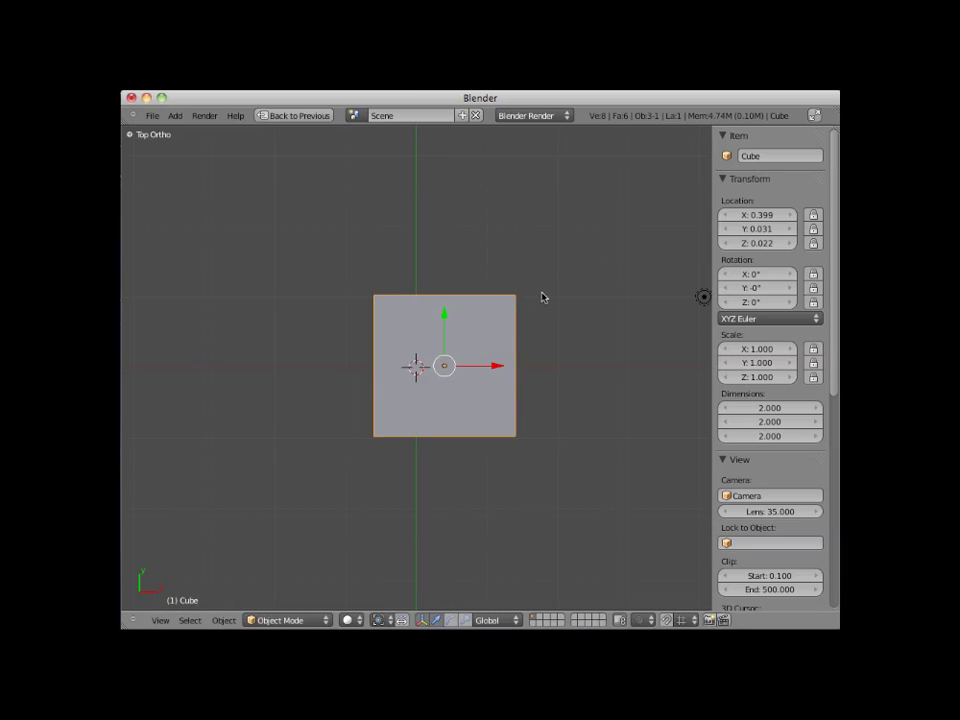
{"action": "middle_click_drag", "start_coordinate": [542, 334], "coordinate": [549, 199]}
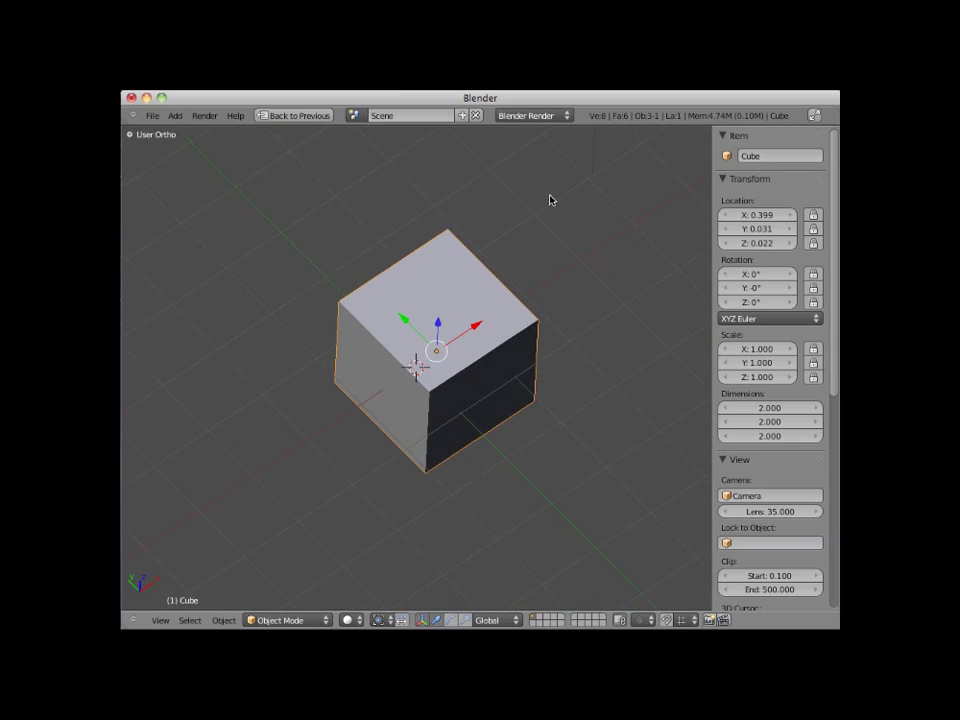